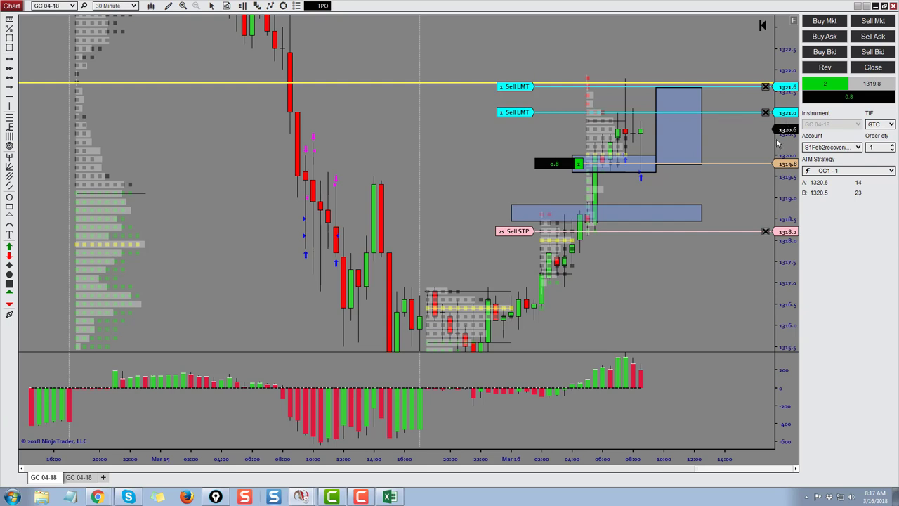
# Stretch the price axes of the 30-minute and volume GC 04-18 charts, ending on the 30-minute chart.
pyautogui.moveTo(782, 145); pyautogui.dragTo(668, 155)
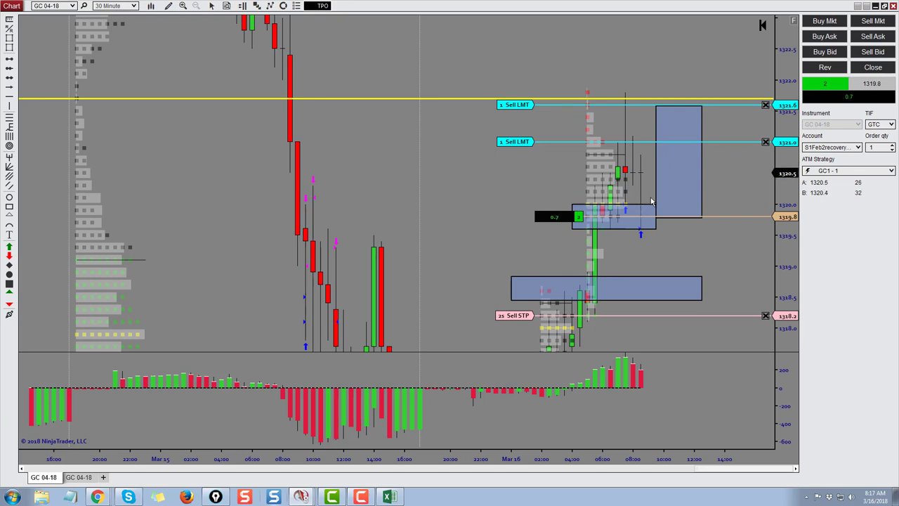
pyautogui.moveTo(783, 76); pyautogui.dragTo(802, 174)
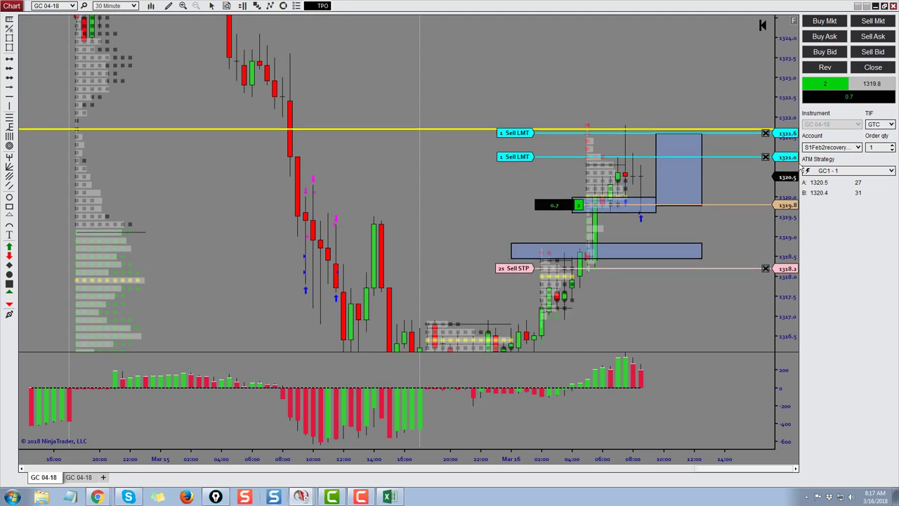
pyautogui.click(75, 477)
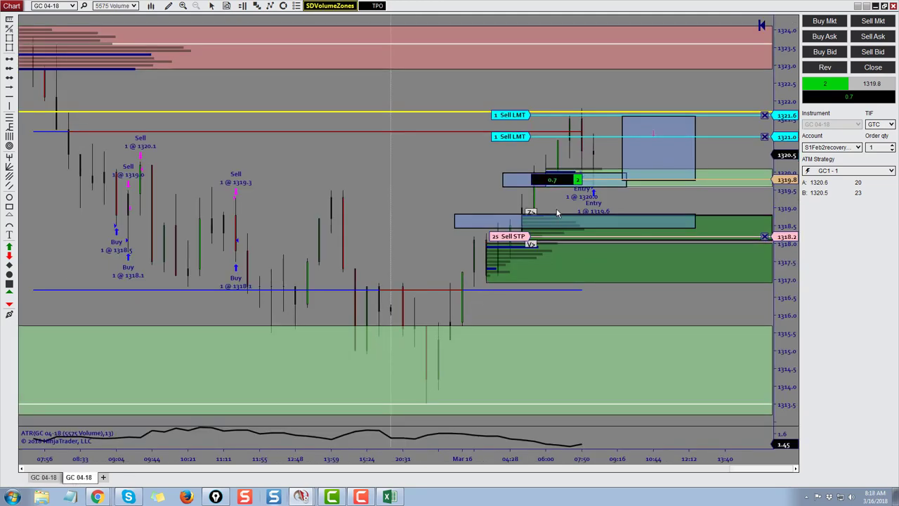
pyautogui.moveTo(791, 174); pyautogui.dragTo(789, 219)
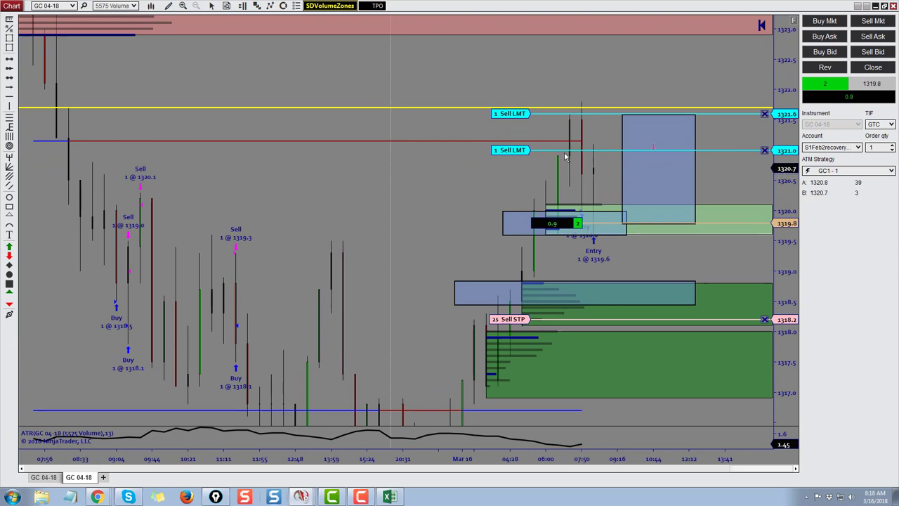
pyautogui.click(43, 477)
pyautogui.moveTo(789, 229); pyautogui.dragTo(790, 145)
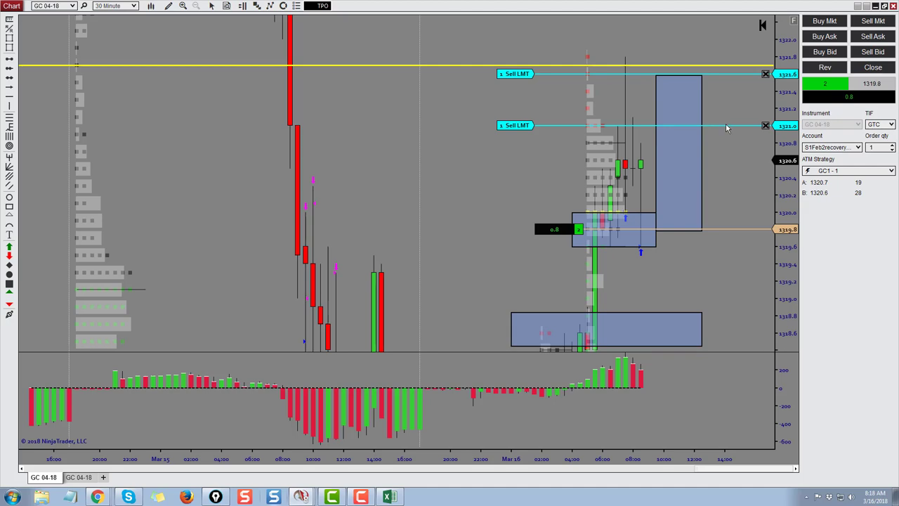
# Restore the chart below the Control Center and lower the 1321.0 sell limit to 1320.8.
pyautogui.doubleClick(719, 5)
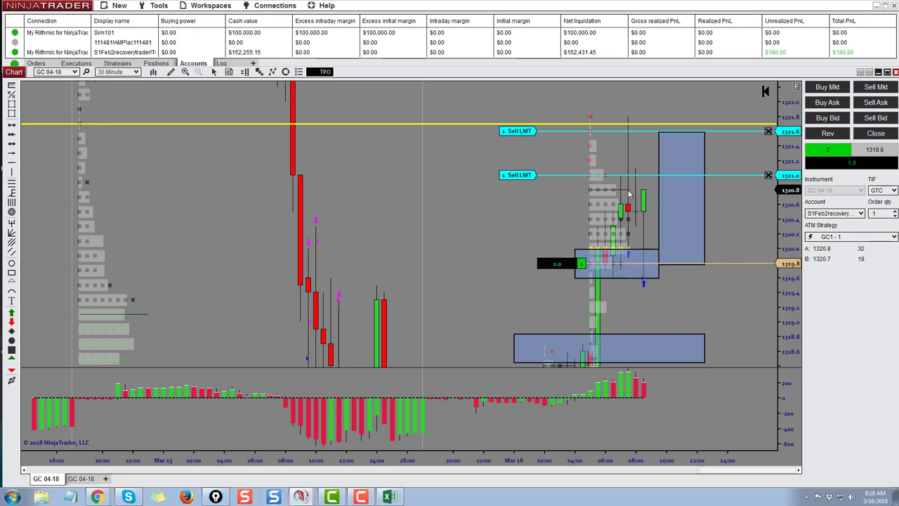
pyautogui.click(738, 180)
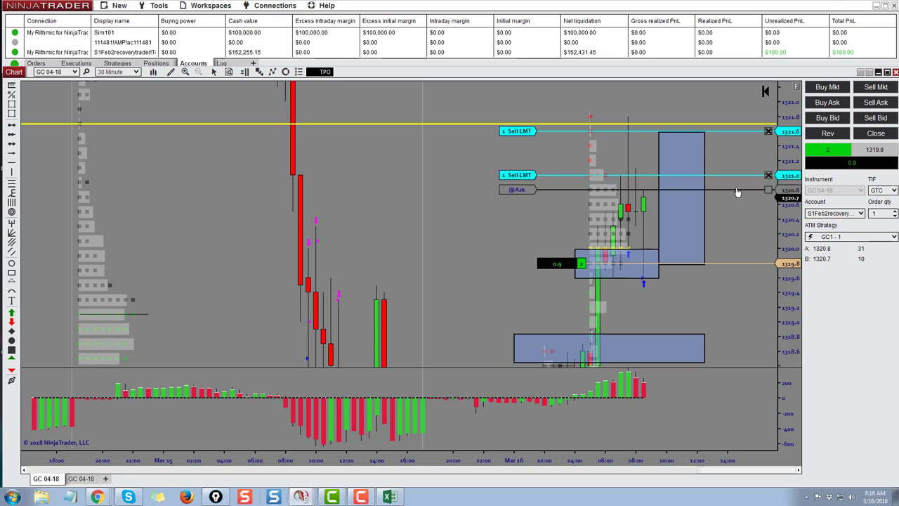
pyautogui.click(737, 190)
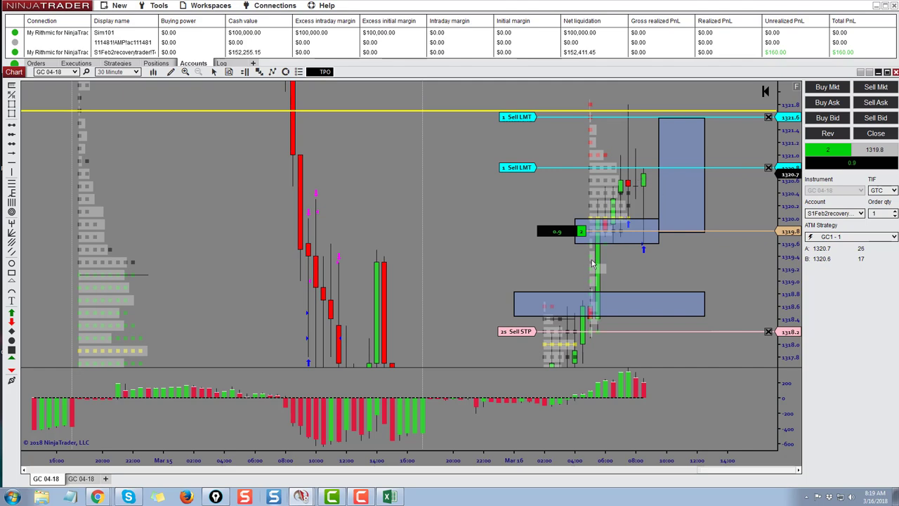
# Rescale the 30-minute chart's time and price axes to show more history and range.
pyautogui.moveTo(657, 465); pyautogui.dragTo(601, 460)
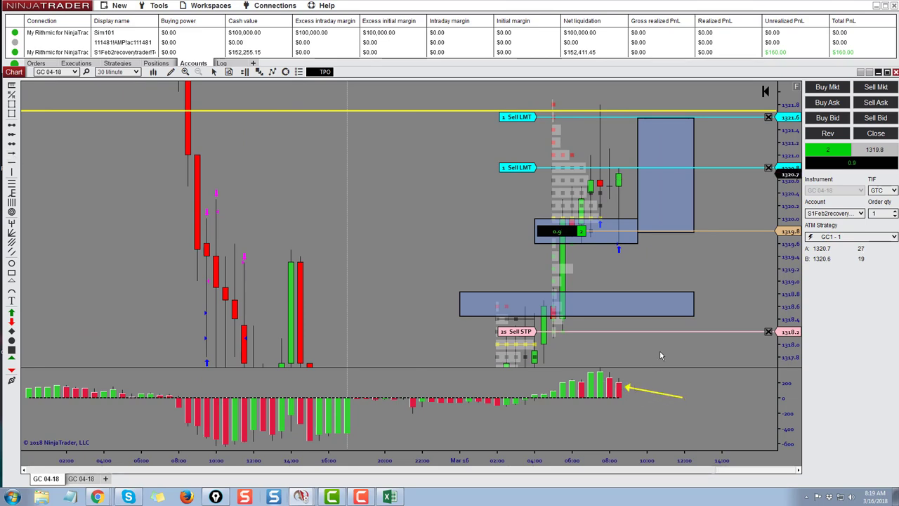
pyautogui.moveTo(665, 465); pyautogui.dragTo(724, 464)
pyautogui.moveTo(798, 189); pyautogui.dragTo(797, 198)
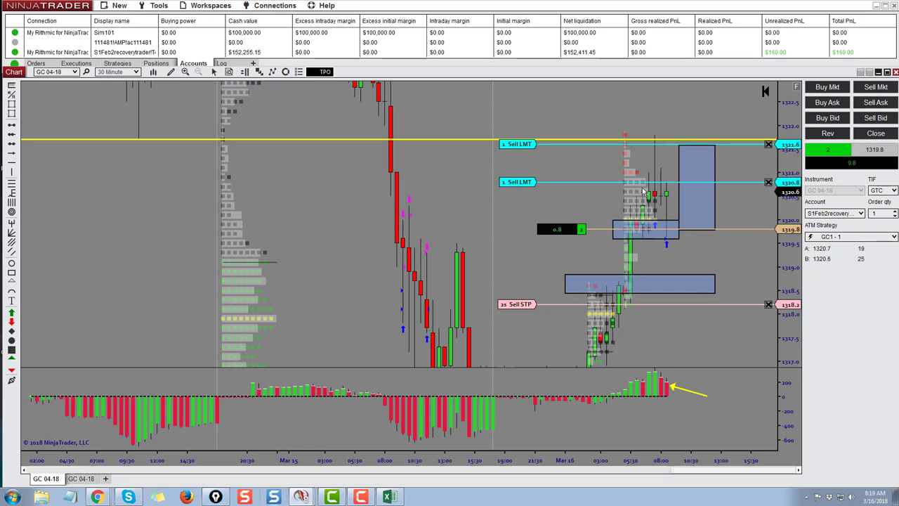
# Review more history on the 5575 Volume chart, then re-space bars on the 30 Minute chart.
pyautogui.click(81, 479)
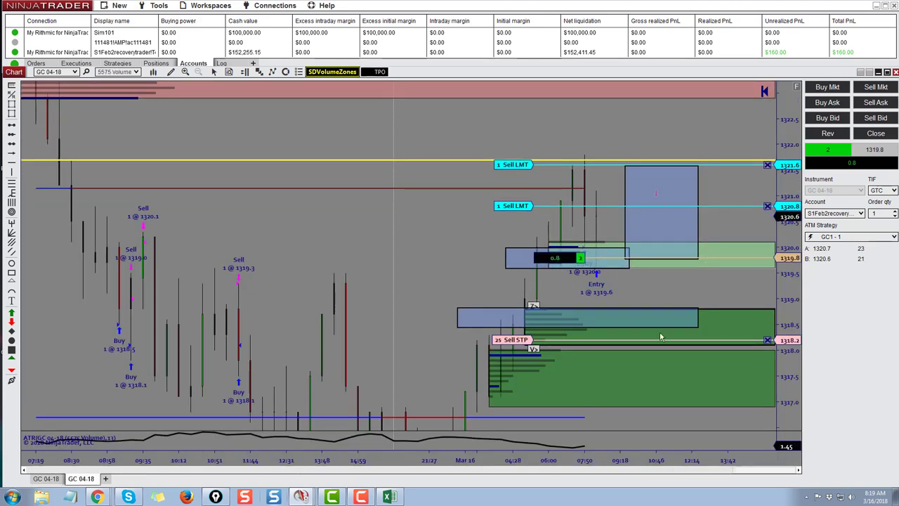
pyautogui.moveTo(674, 462); pyautogui.dragTo(699, 462)
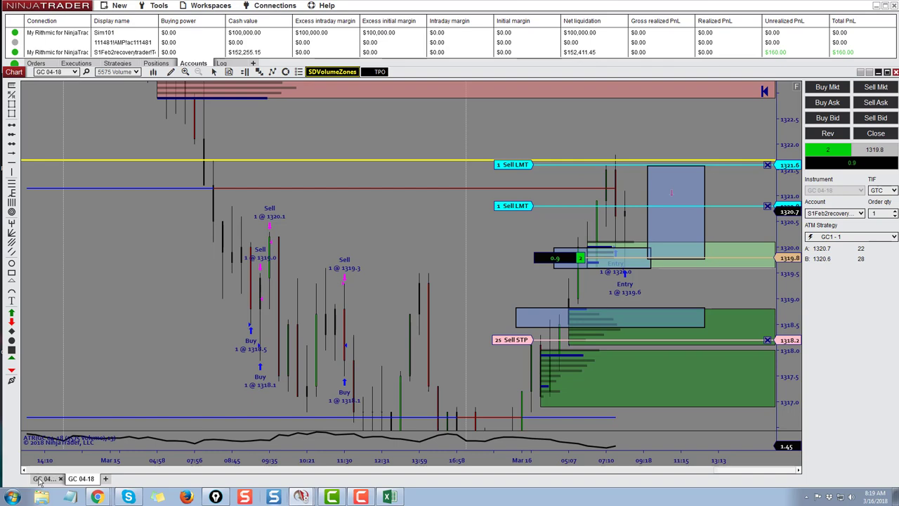
pyautogui.click(40, 480)
pyautogui.moveTo(683, 464); pyautogui.dragTo(621, 459)
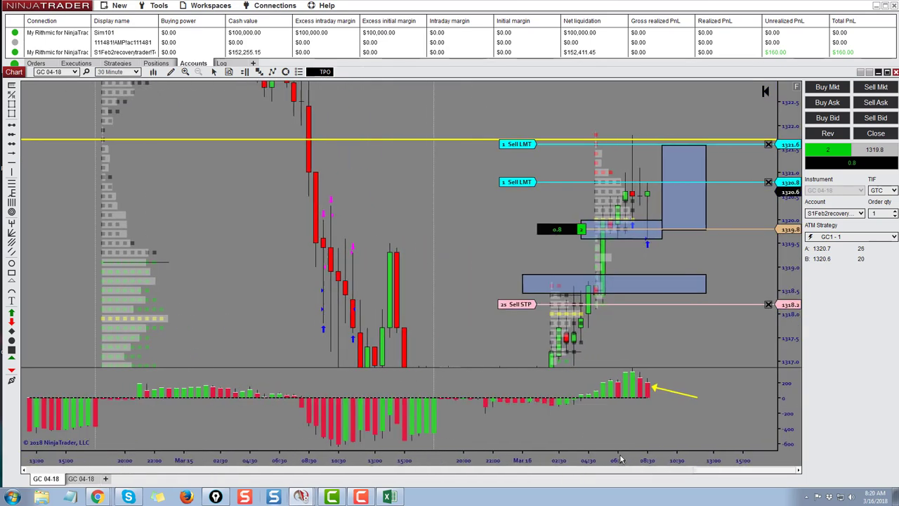
# Move the yellow arrow beside the latest red cumulative-volume bars and refit the price scale.
pyautogui.click(674, 395)
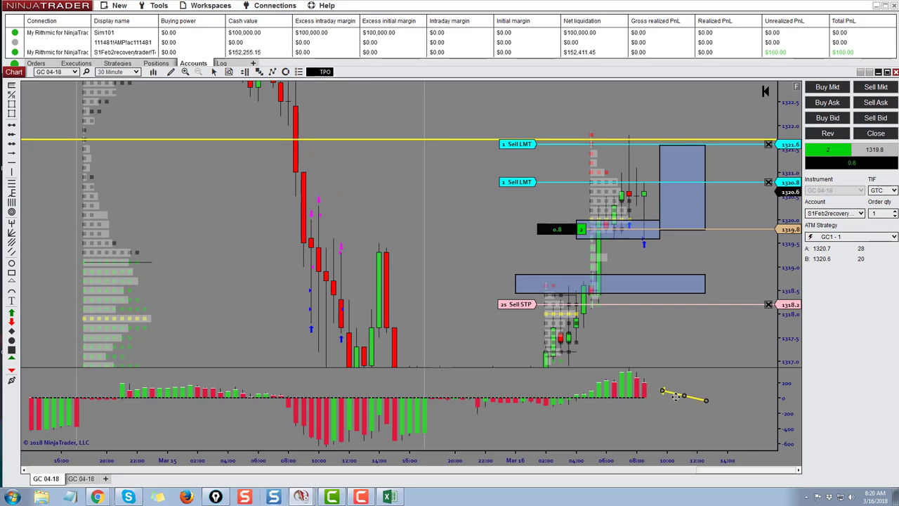
pyautogui.moveTo(675, 397); pyautogui.dragTo(665, 385)
pyautogui.click(797, 86)
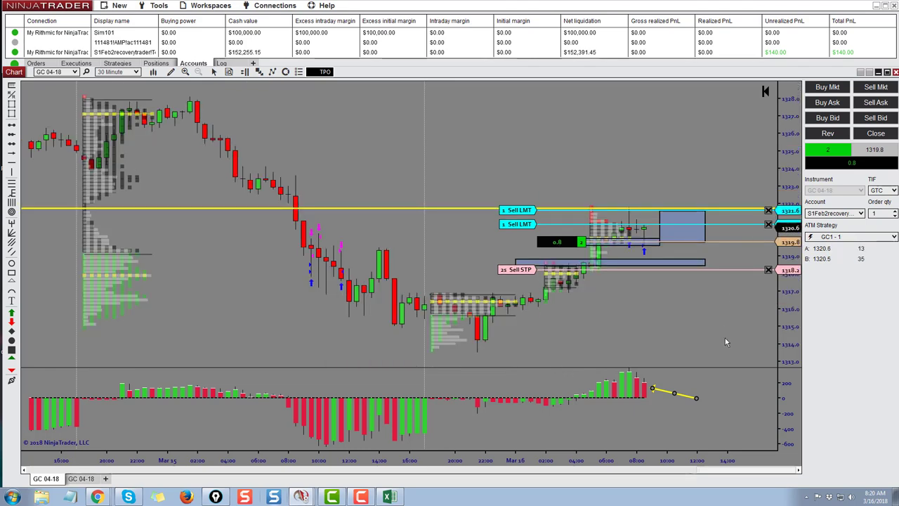
pyautogui.moveTo(784, 309); pyautogui.dragTo(685, 353)
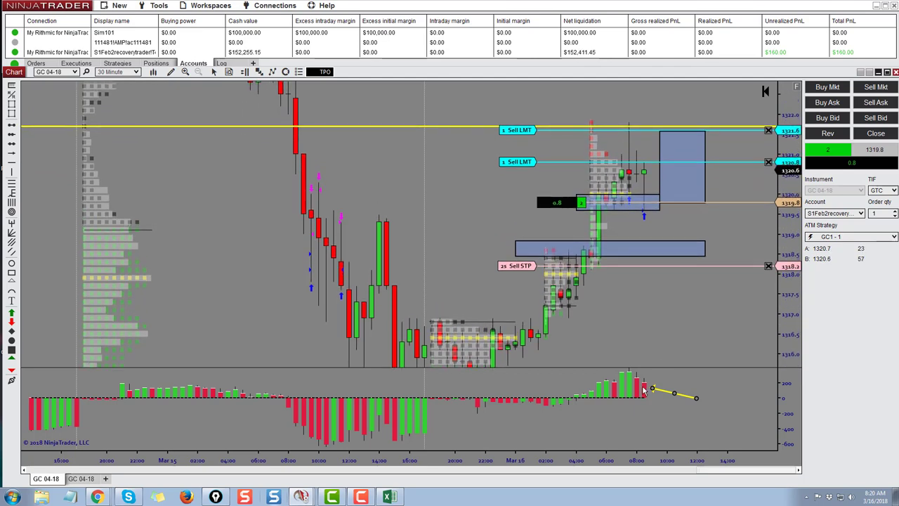
pyautogui.rightClick(683, 385)
pyautogui.click(475, 205)
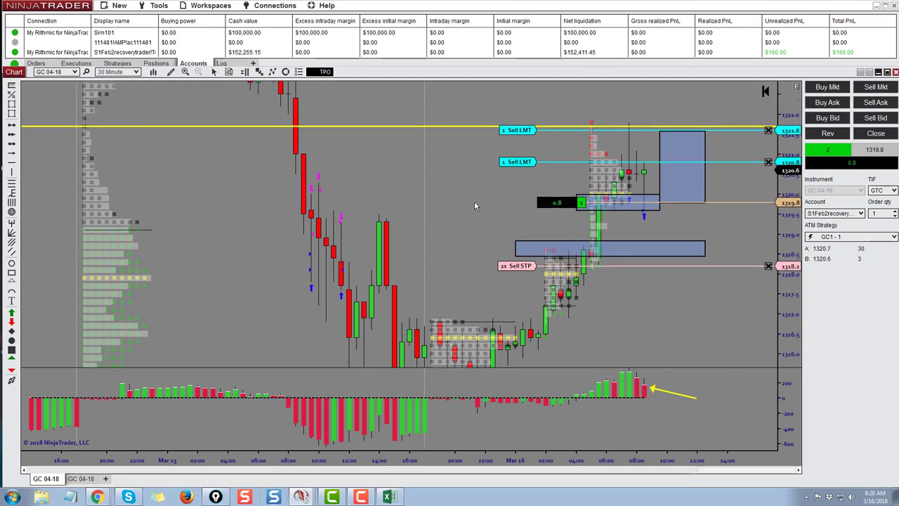
pyautogui.rightClick(474, 202)
pyautogui.click(502, 153)
pyautogui.moveTo(462, 60); pyautogui.dragTo(311, 14)
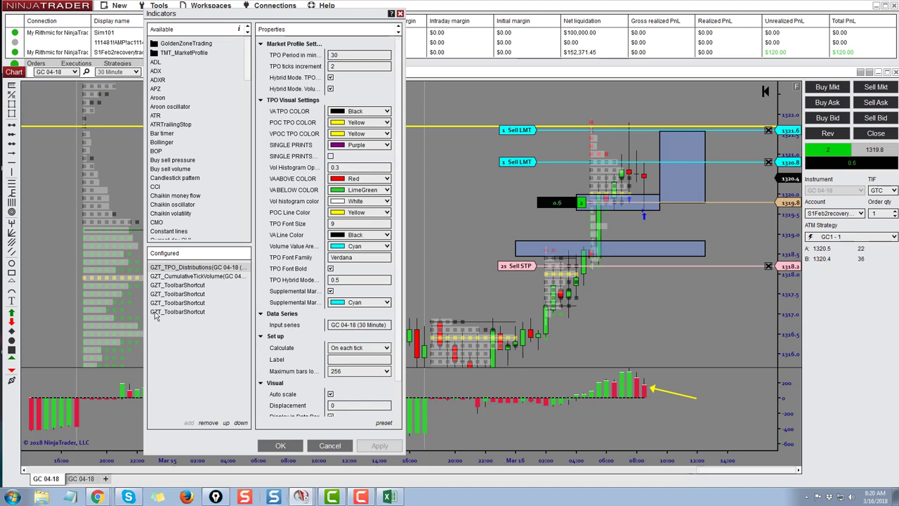
pyautogui.click(179, 278)
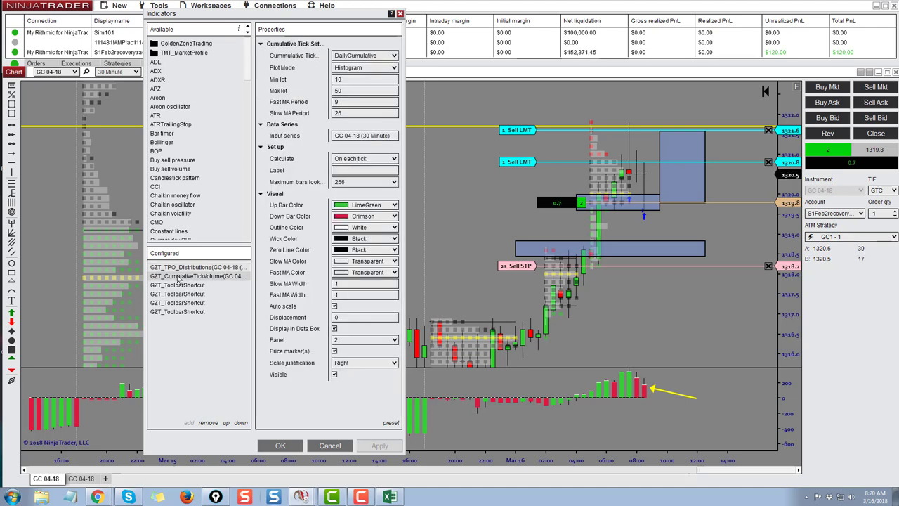
pyautogui.click(347, 79)
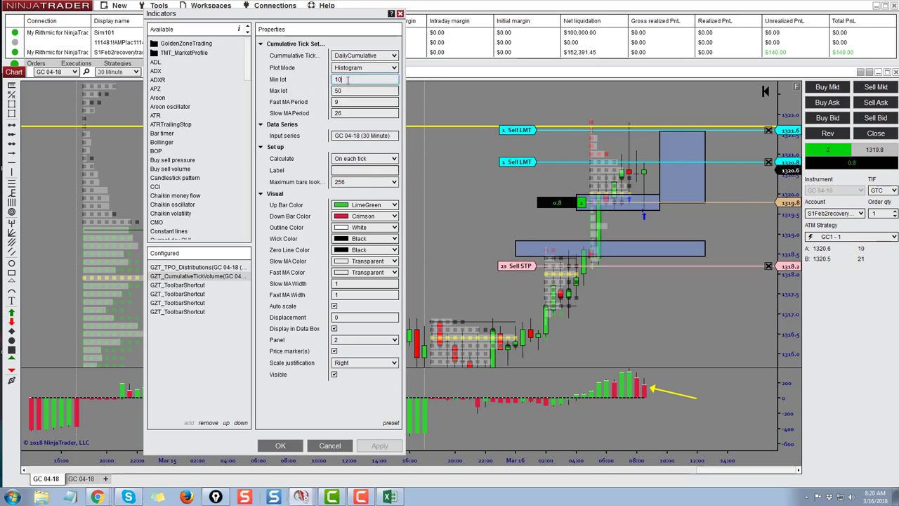
pyautogui.click(350, 91)
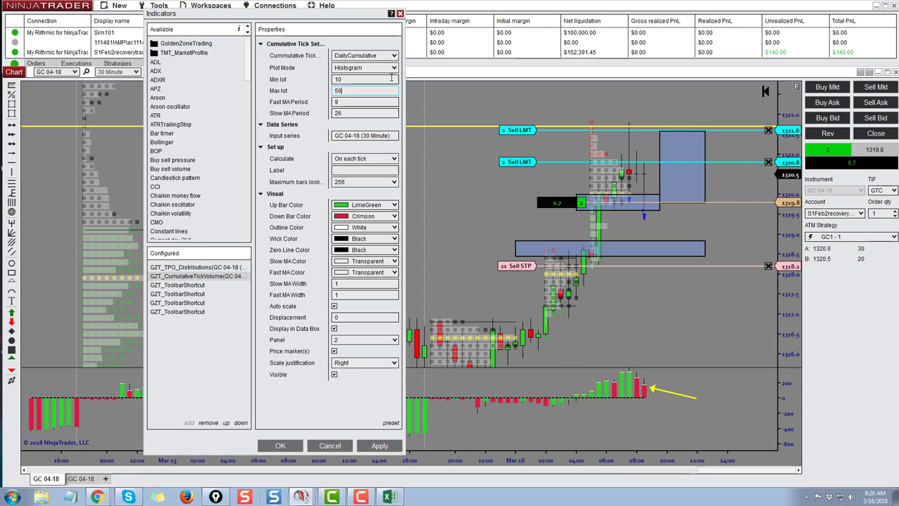
pyautogui.click(360, 79)
pyautogui.press('Tab')
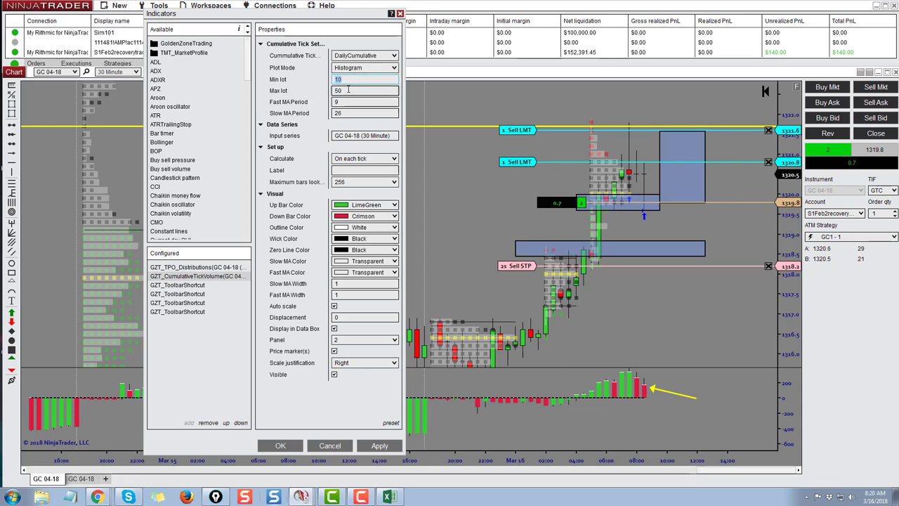
pyautogui.click(400, 14)
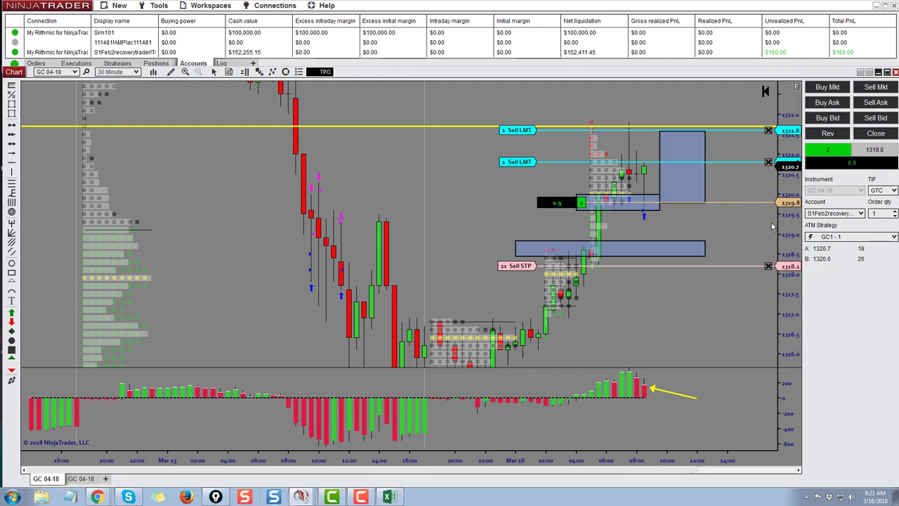
# Stretch the price scale taller and delete the yellow arrow from the indicator panel.
pyautogui.moveTo(789, 235); pyautogui.dragTo(792, 187)
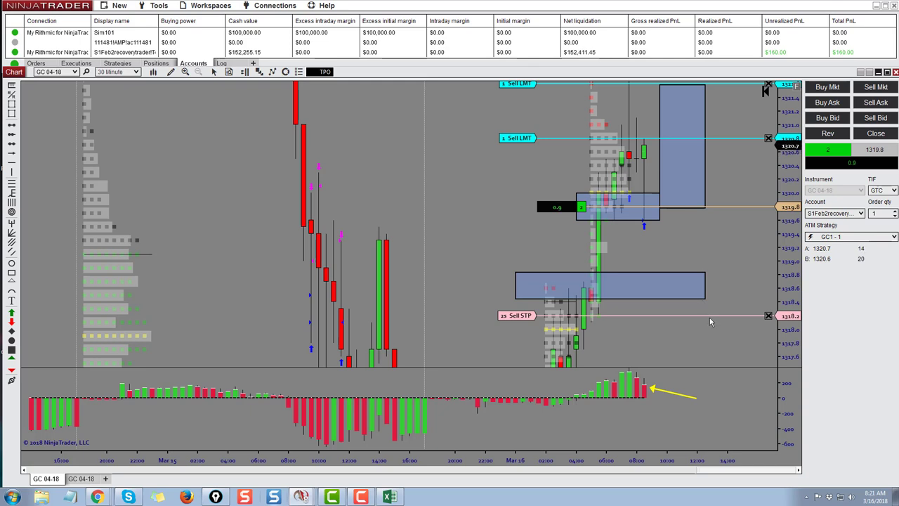
pyautogui.click(670, 392)
pyautogui.press('Delete')
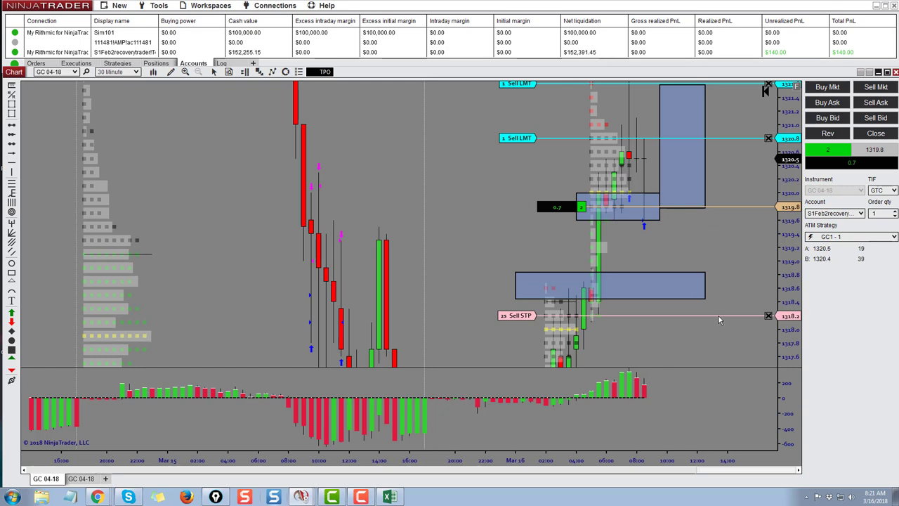
# Switch the chart to TPO Hybrid View with candles and profiles, rescaling time and price axes.
pyautogui.moveTo(792, 260); pyautogui.dragTo(789, 200)
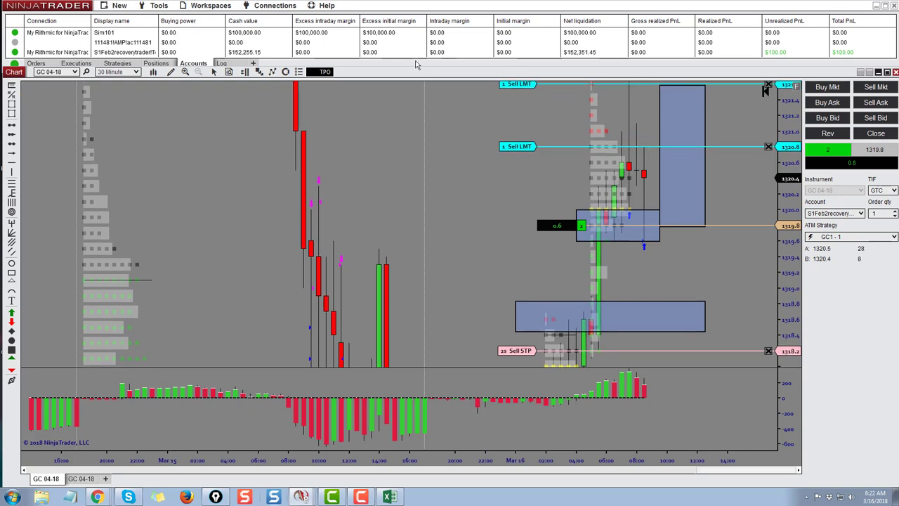
pyautogui.click(325, 72)
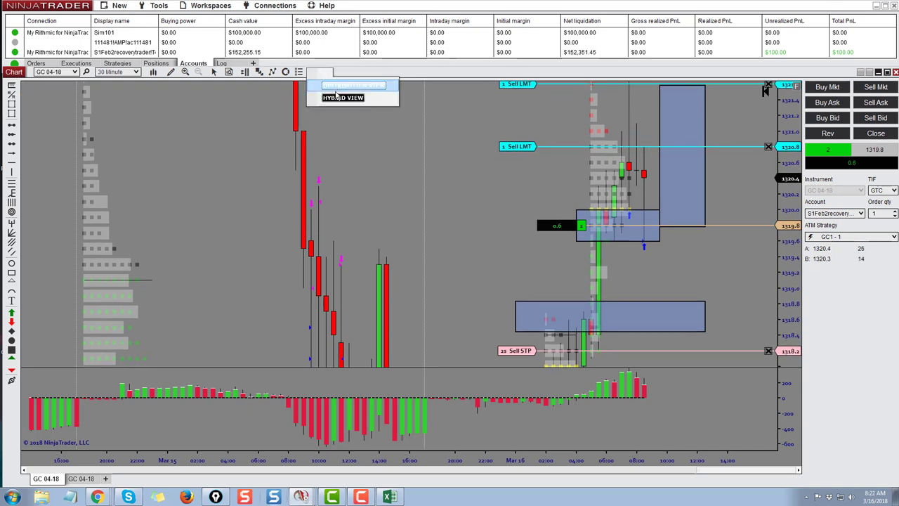
pyautogui.click(338, 100)
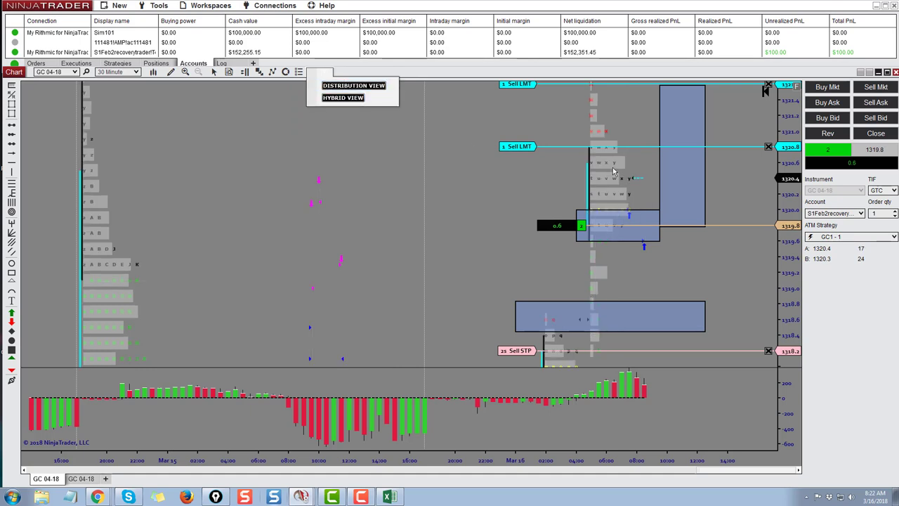
pyautogui.click(353, 100)
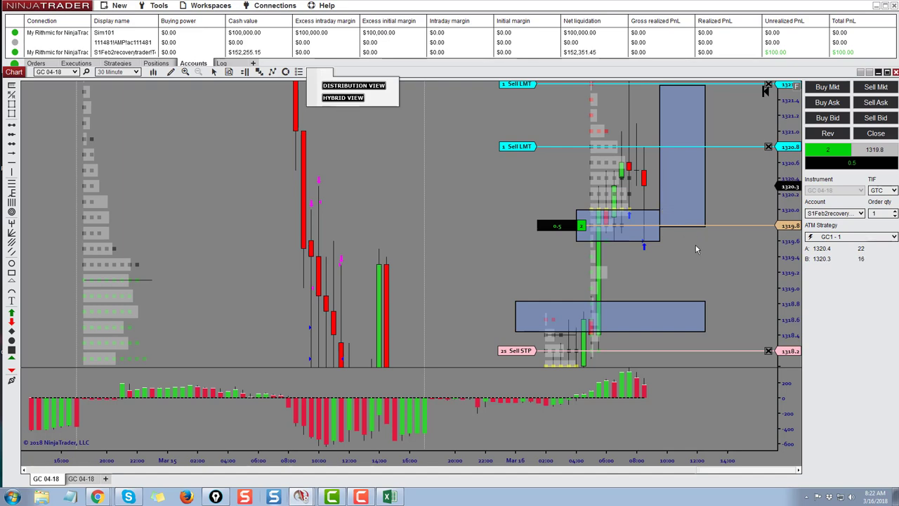
pyautogui.moveTo(655, 467); pyautogui.dragTo(692, 462)
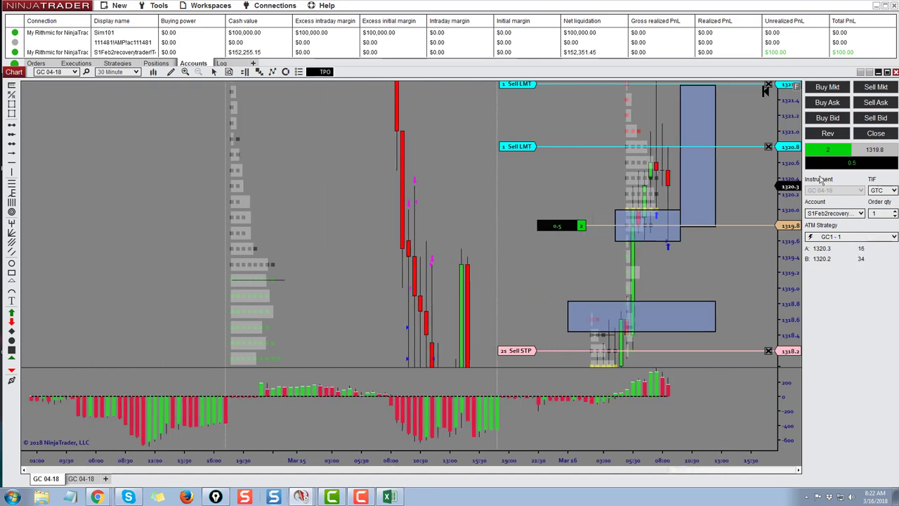
pyautogui.moveTo(785, 114); pyautogui.dragTo(791, 196)
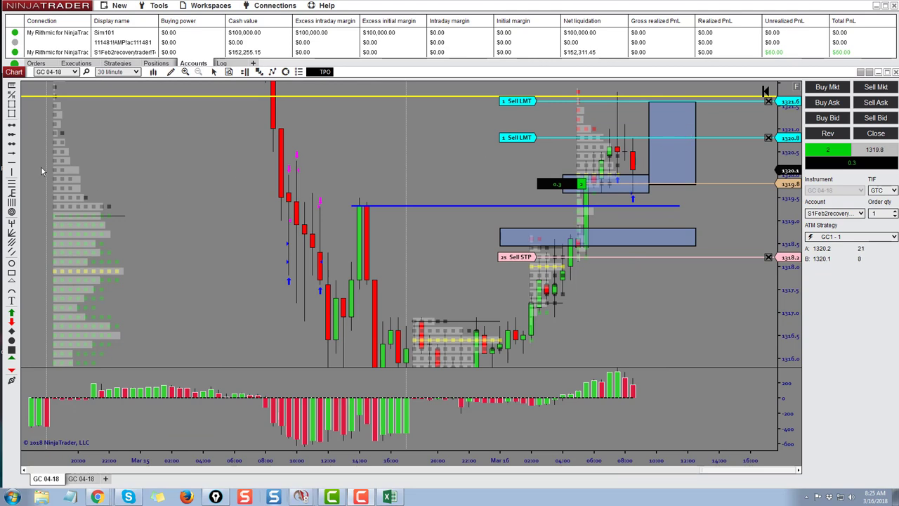
# Rescale the price axis around recent prices, discarding trial line and ellipse drawings.
pyautogui.click(12, 155)
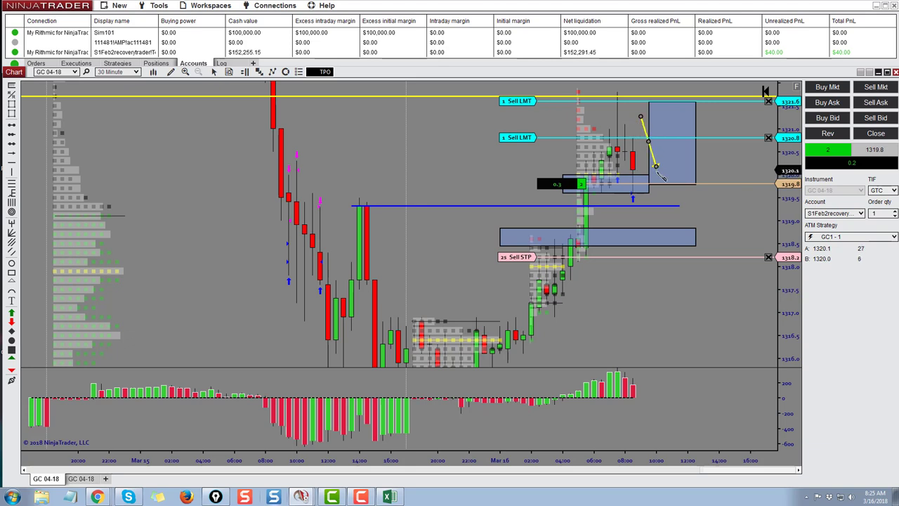
pyautogui.press('Escape')
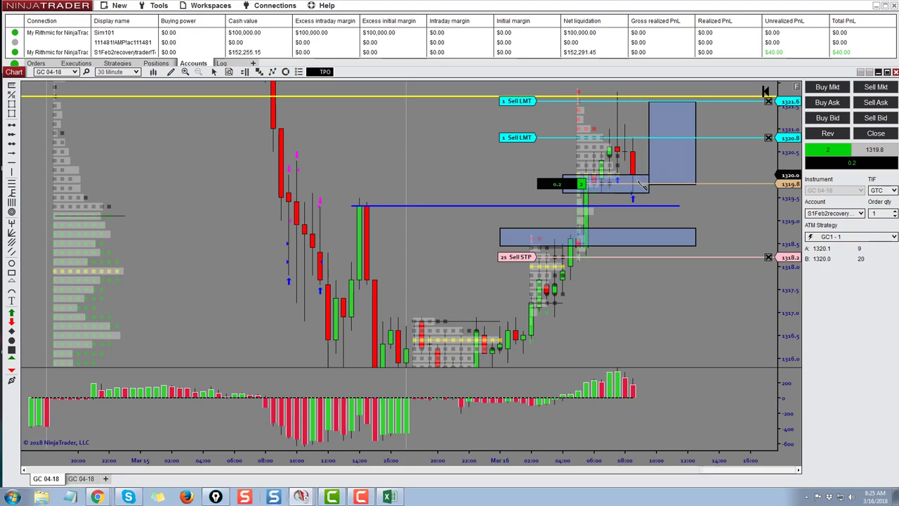
pyautogui.scroll(-3, 596, 460)
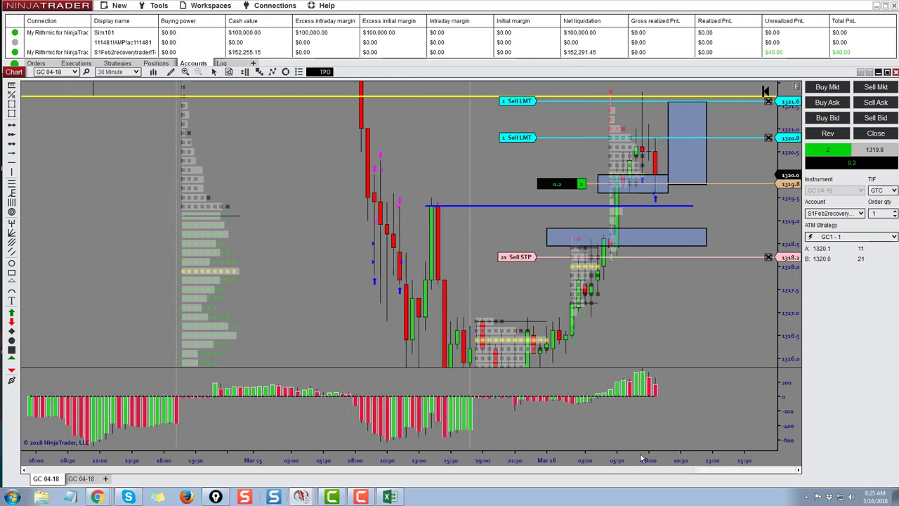
pyautogui.moveTo(796, 174); pyautogui.dragTo(797, 218)
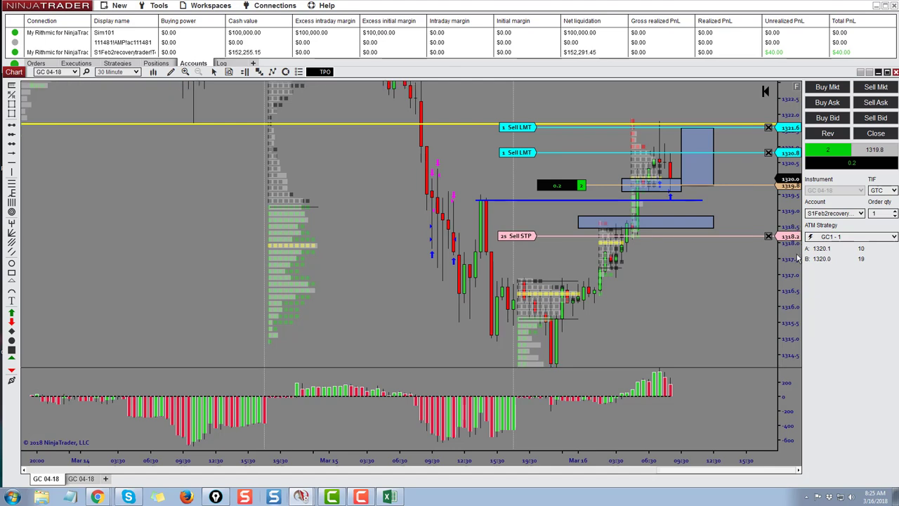
pyautogui.moveTo(797, 258); pyautogui.dragTo(794, 210)
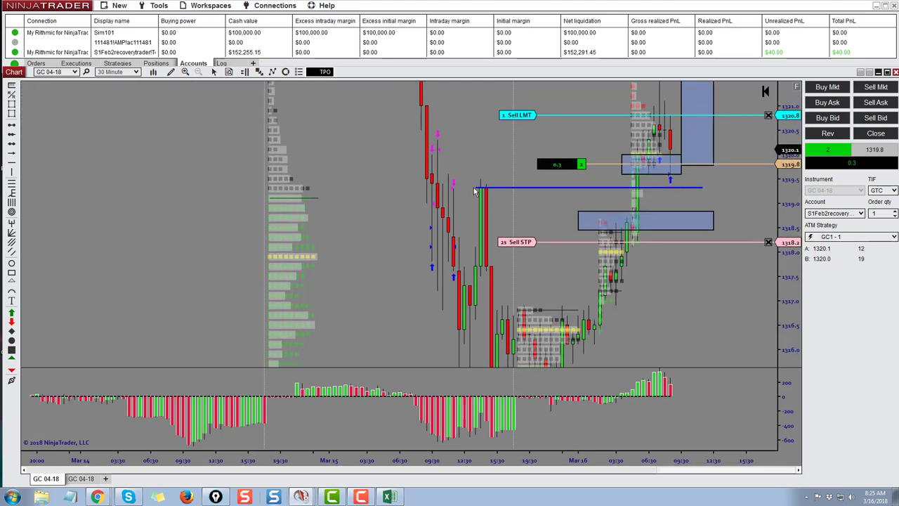
pyautogui.click(11, 264)
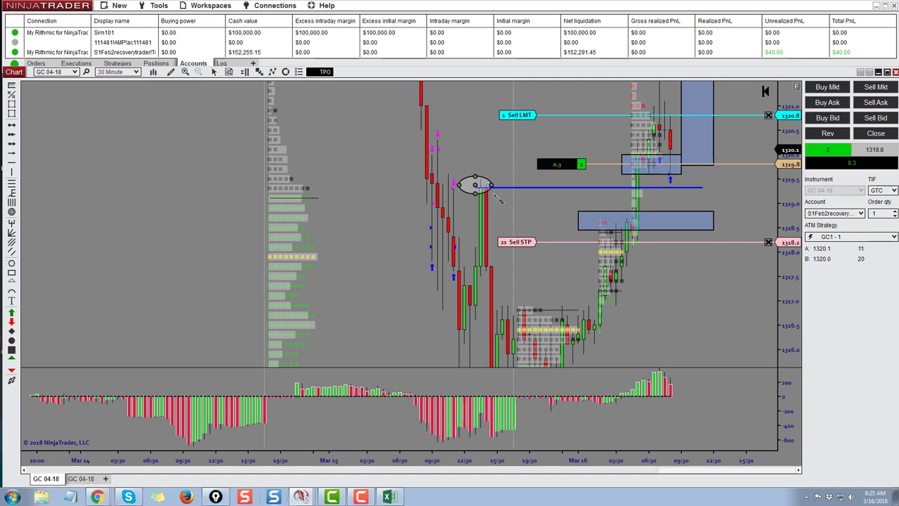
pyautogui.click(499, 198)
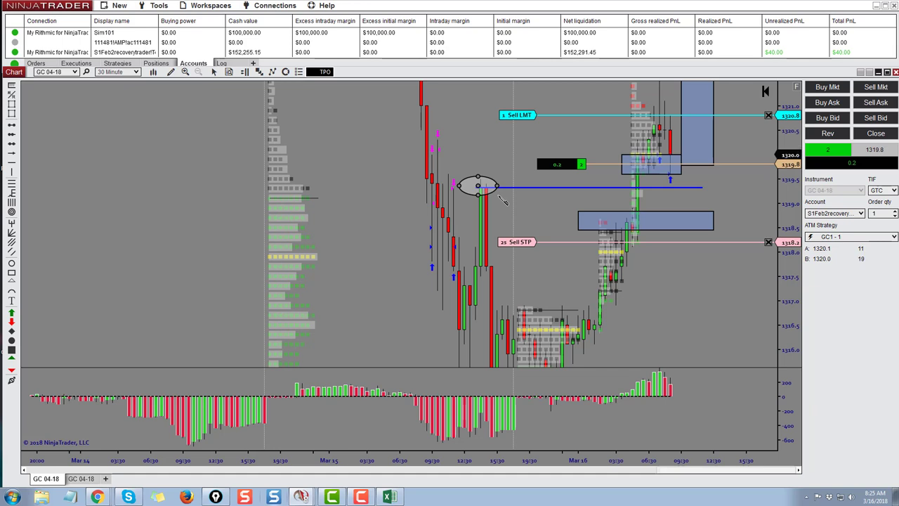
pyautogui.press('Delete')
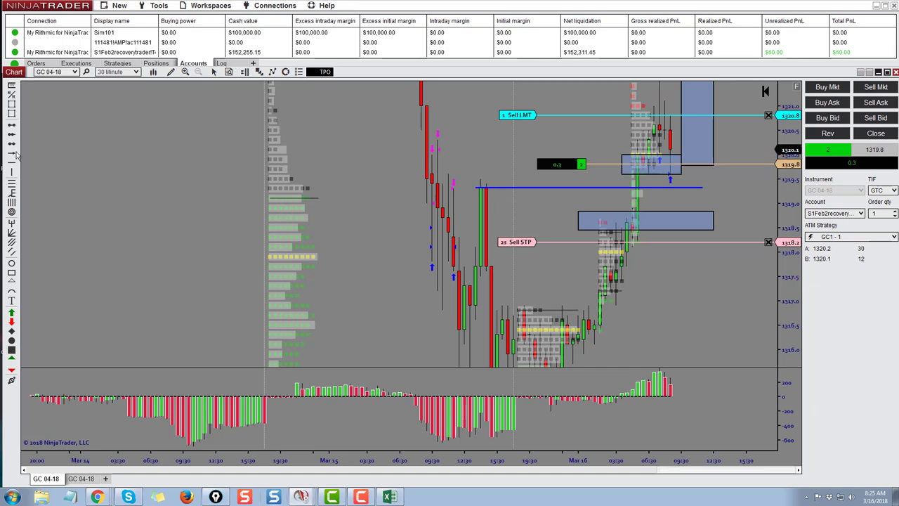
pyautogui.click(12, 158)
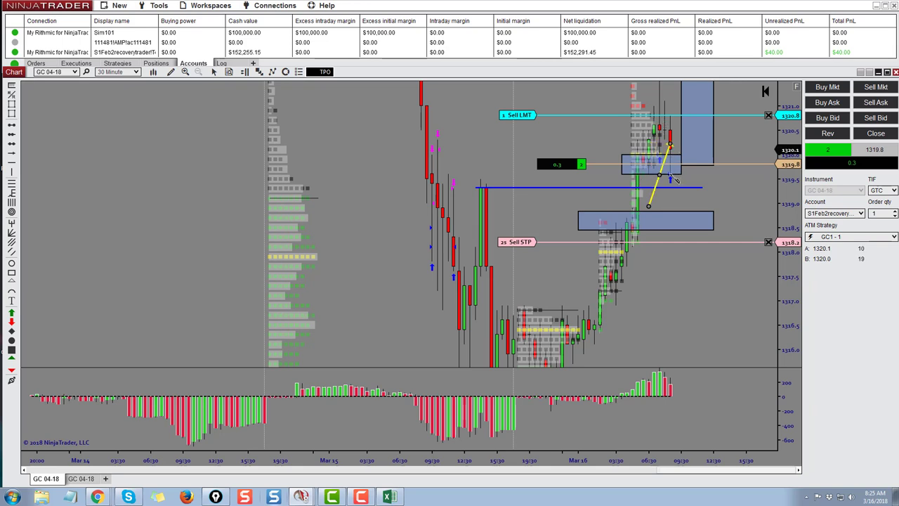
pyautogui.press('Escape')
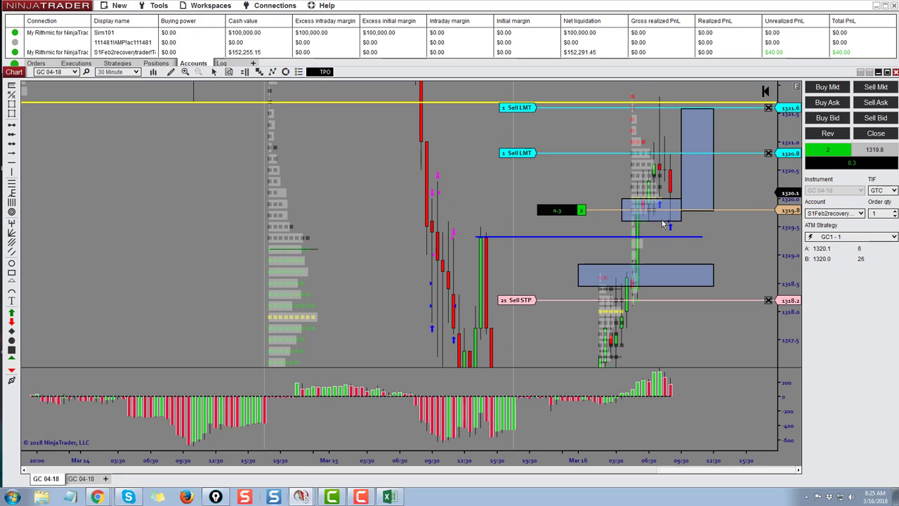
# Draw a rectangle zone over the blue line from the 14:00 bar past the latest bars.
pyautogui.click(11, 273)
pyautogui.moveTo(463, 222); pyautogui.dragTo(518, 227)
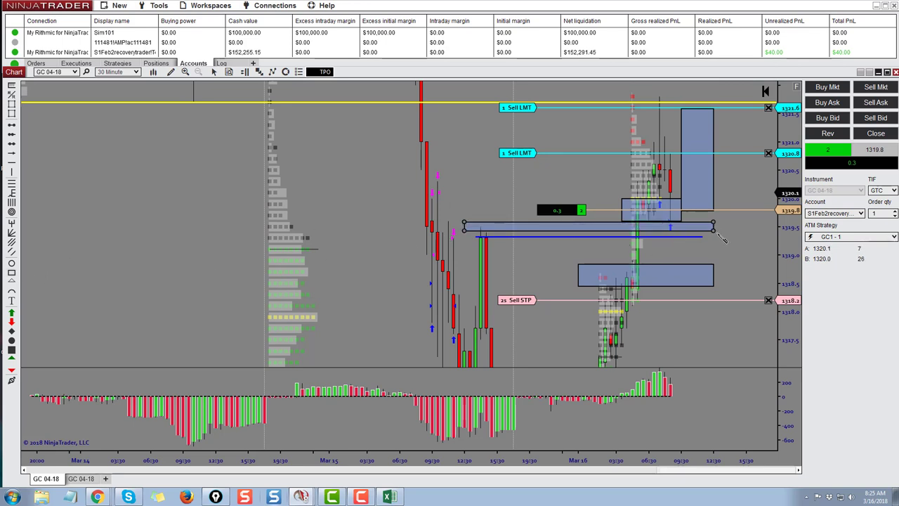
pyautogui.click(720, 234)
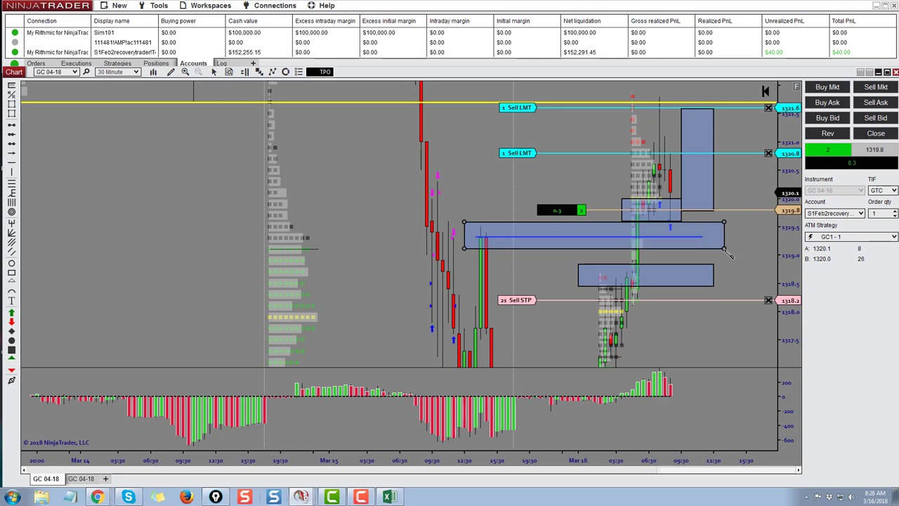
pyautogui.click(724, 249)
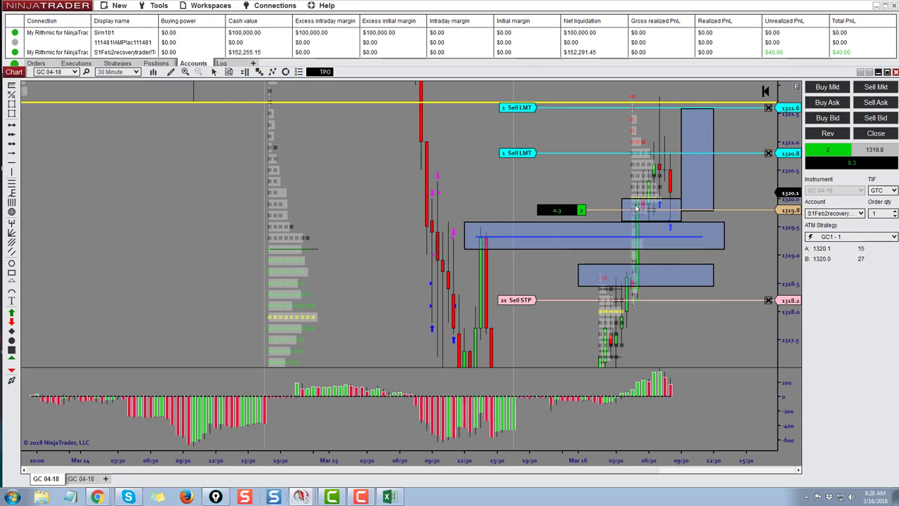
pyautogui.click(81, 479)
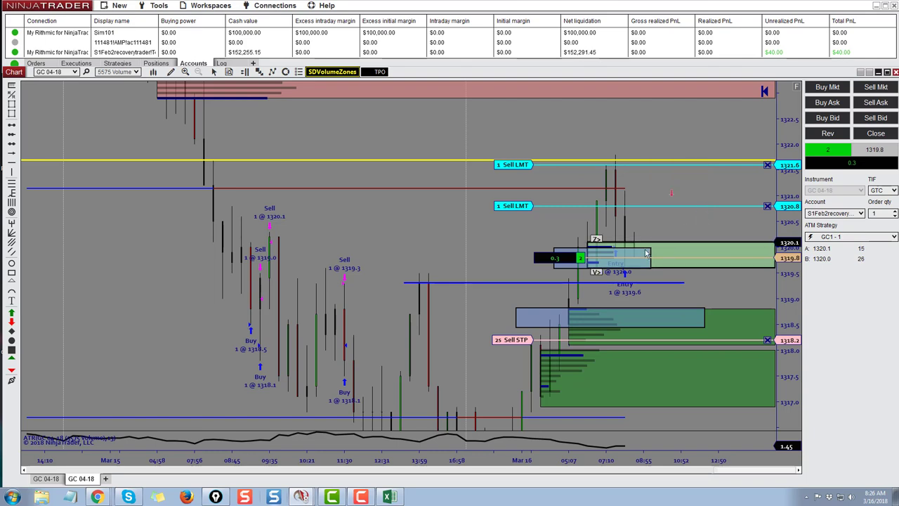
# Zoom out on the volume-bar chart, then go back to the 30-minute GC 04-18 chart.
pyautogui.scroll(-3, 654, 281)
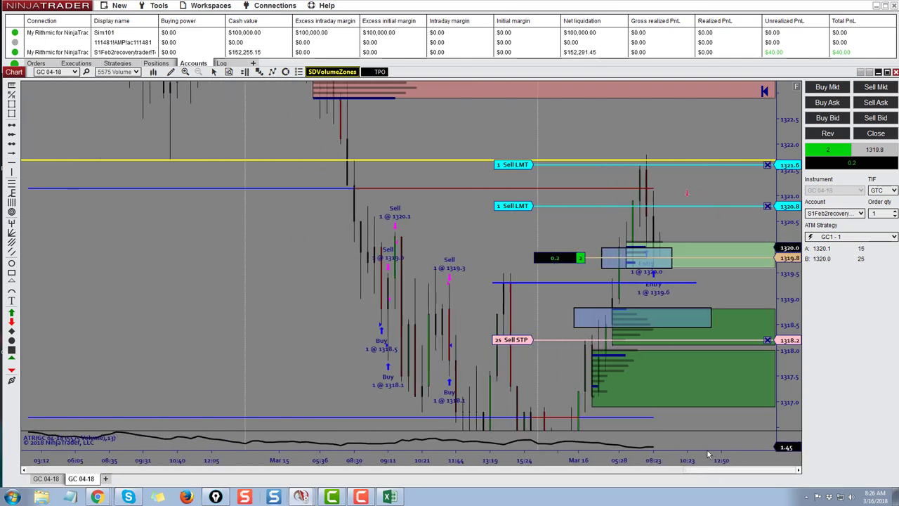
pyautogui.click(47, 478)
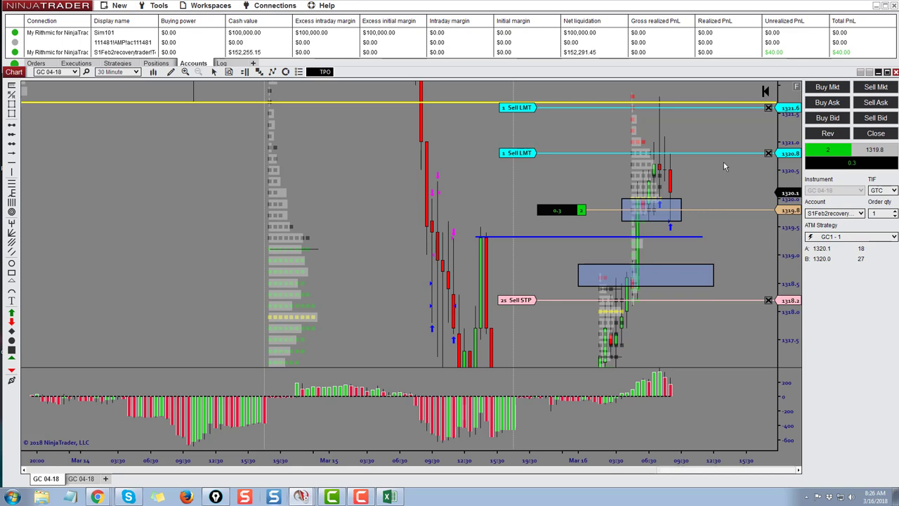
# Cancel the 1317.4 buy limit order.
pyautogui.scroll(-3, 724, 162)
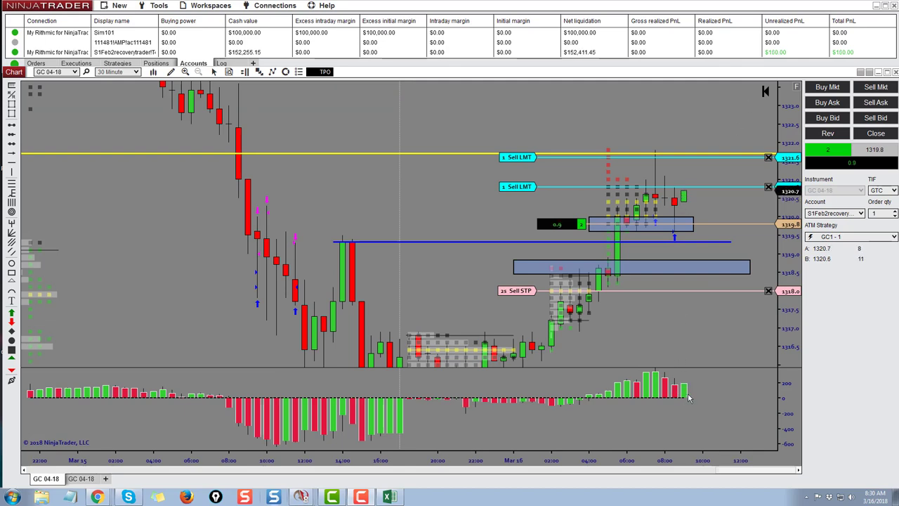
pyautogui.scroll(2, 682, 394)
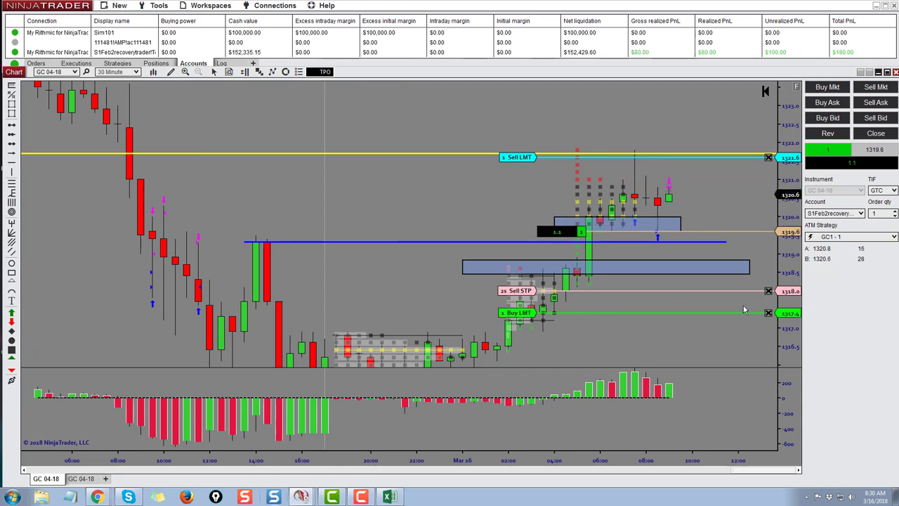
pyautogui.click(770, 314)
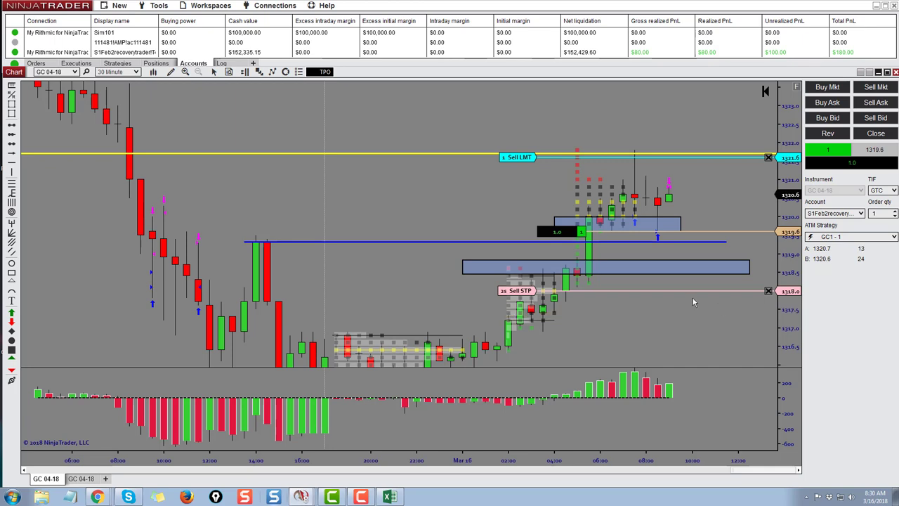
# Move the stop up to breakeven at 1319.6 with quantity 1.
pyautogui.moveTo(522, 296); pyautogui.dragTo(528, 236)
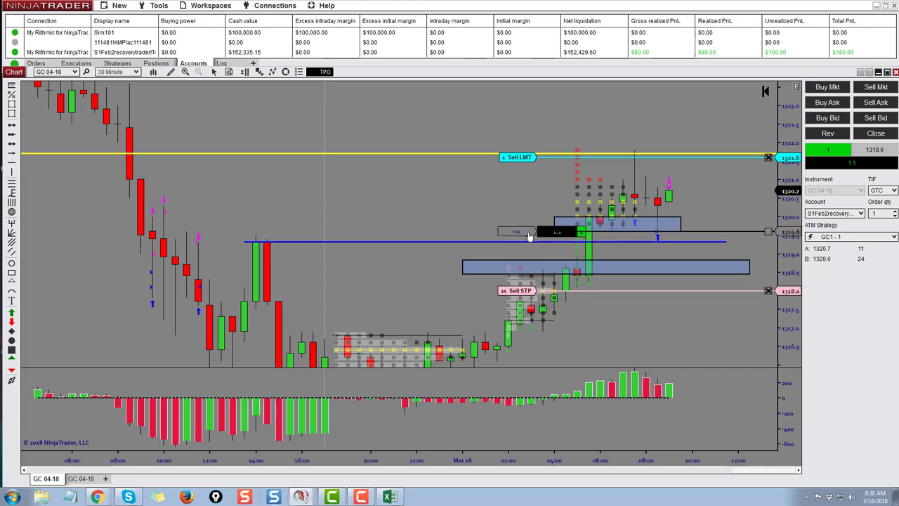
pyautogui.click(504, 233)
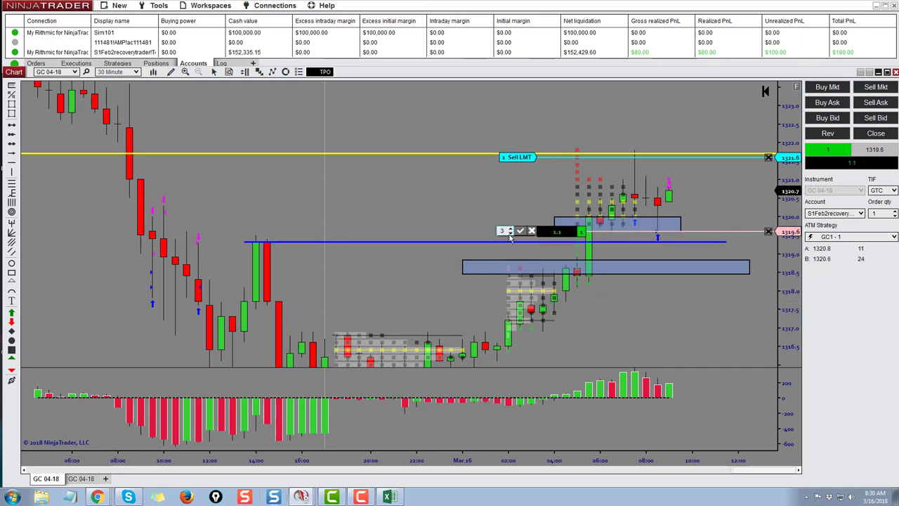
pyautogui.write('1')
pyautogui.click(520, 230)
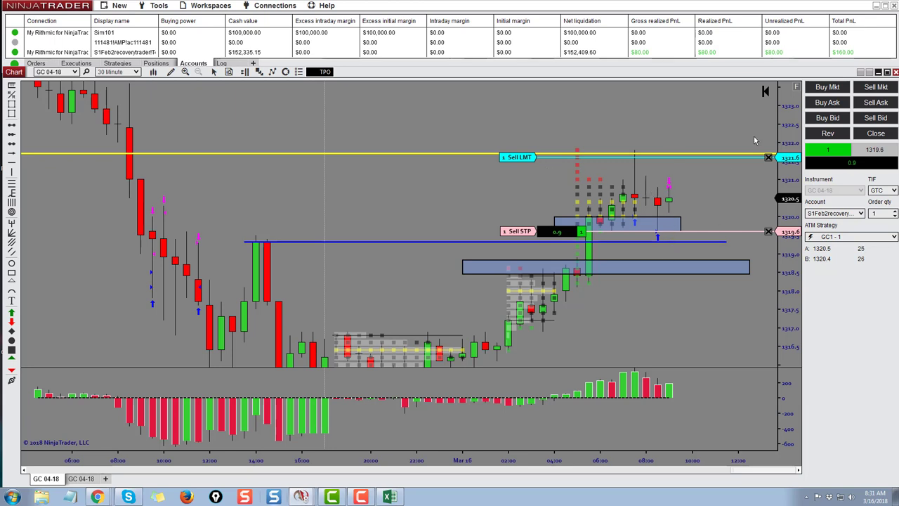
# Reset the price scale and stretch it around the recent bars, stop and zones.
pyautogui.click(798, 87)
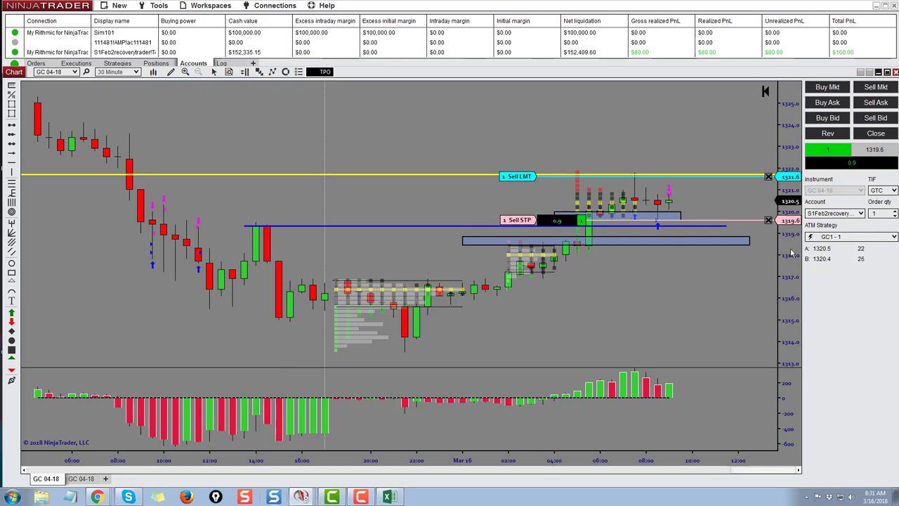
pyautogui.moveTo(794, 258); pyautogui.dragTo(707, 217)
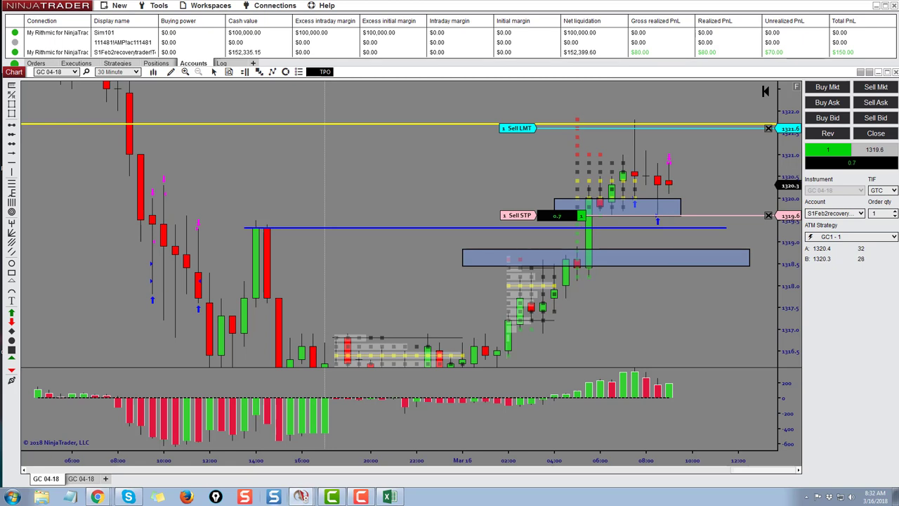
pyautogui.click(301, 496)
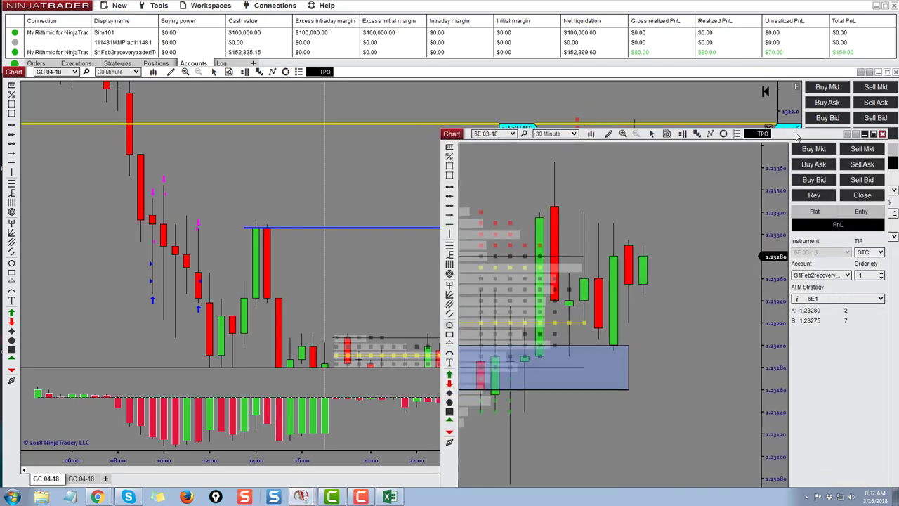
pyautogui.moveTo(793, 138); pyautogui.dragTo(402, 17)
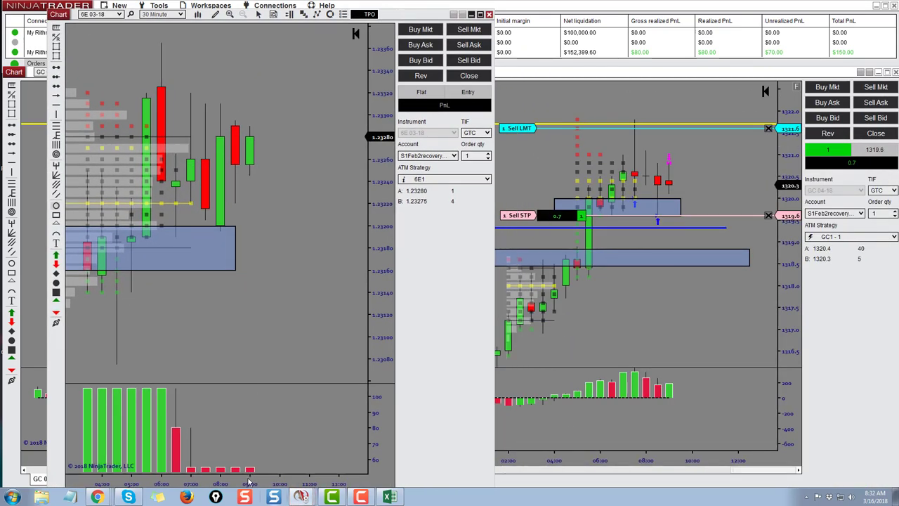
pyautogui.scroll(3, 272, 480)
pyautogui.scroll(2, 272, 480)
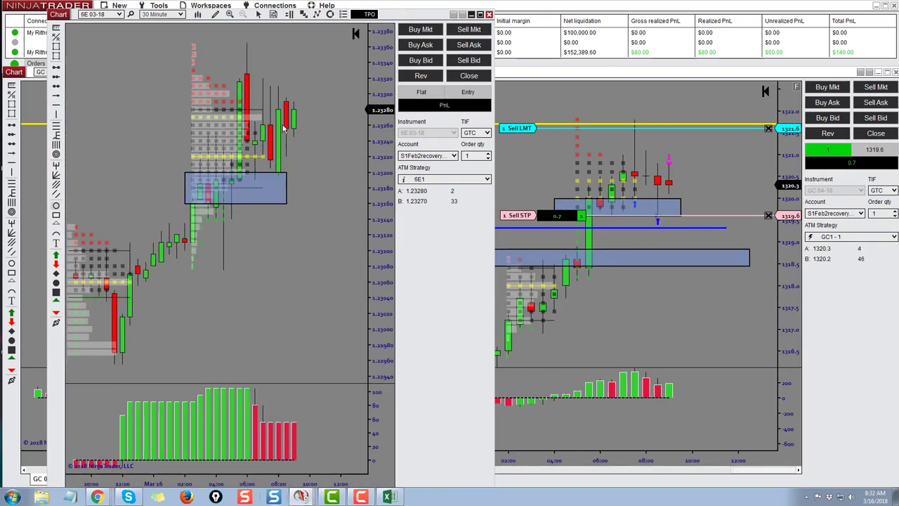
pyautogui.click(357, 33)
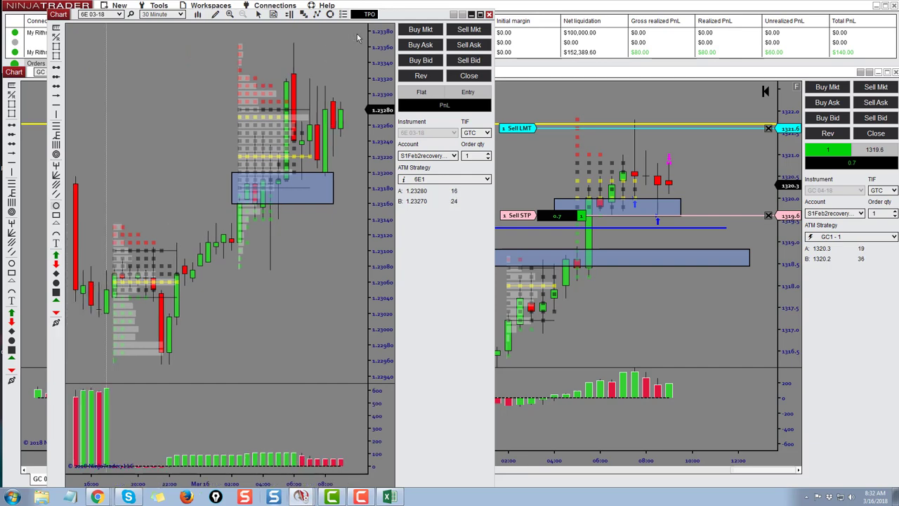
pyautogui.click(489, 14)
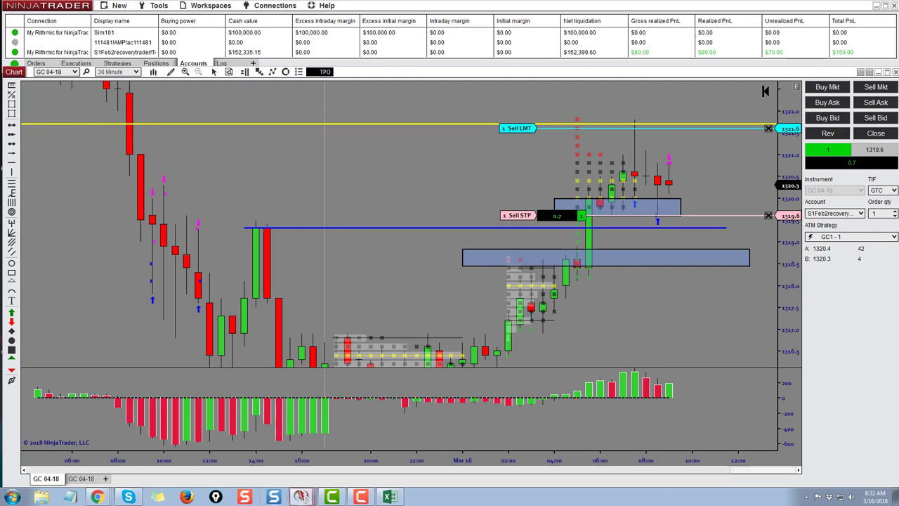
# Review recent CL 04-18 sessions with candlesticks, then TPO letter profiles, and move the chart off screen.
pyautogui.moveTo(588, 4); pyautogui.dragTo(379, 13)
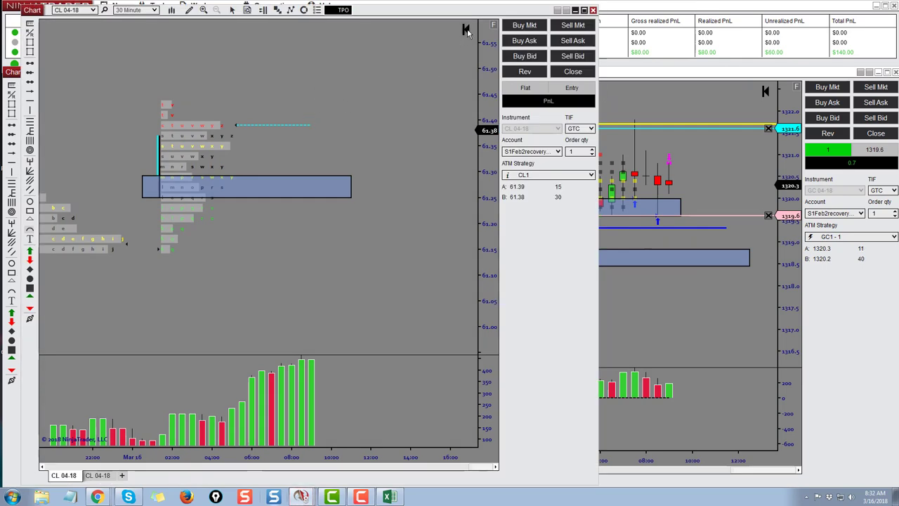
pyautogui.scroll(5, 304, 323)
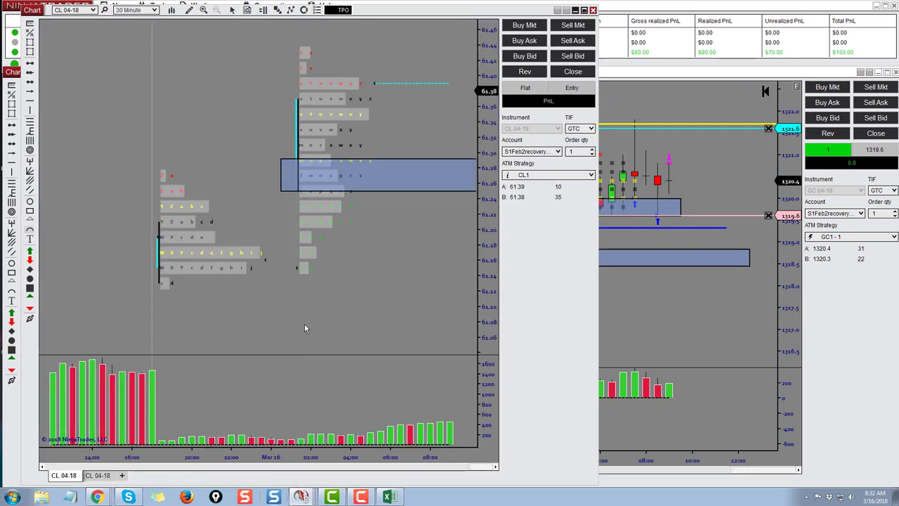
pyautogui.moveTo(270, 449); pyautogui.dragTo(213, 194)
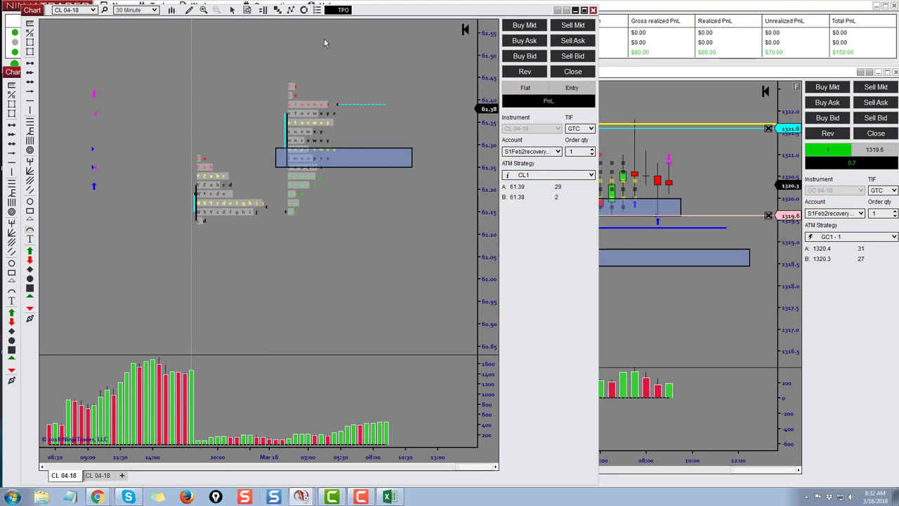
pyautogui.click(343, 11)
pyautogui.click(349, 36)
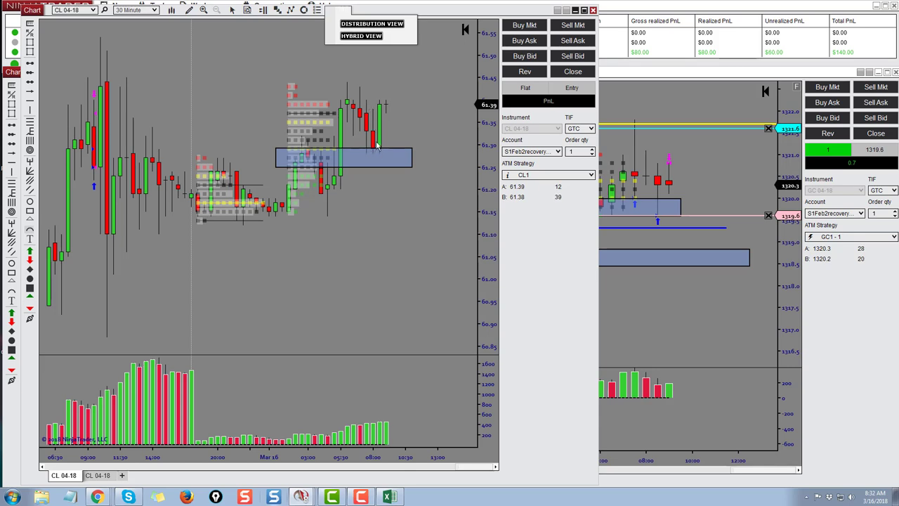
pyautogui.click(355, 22)
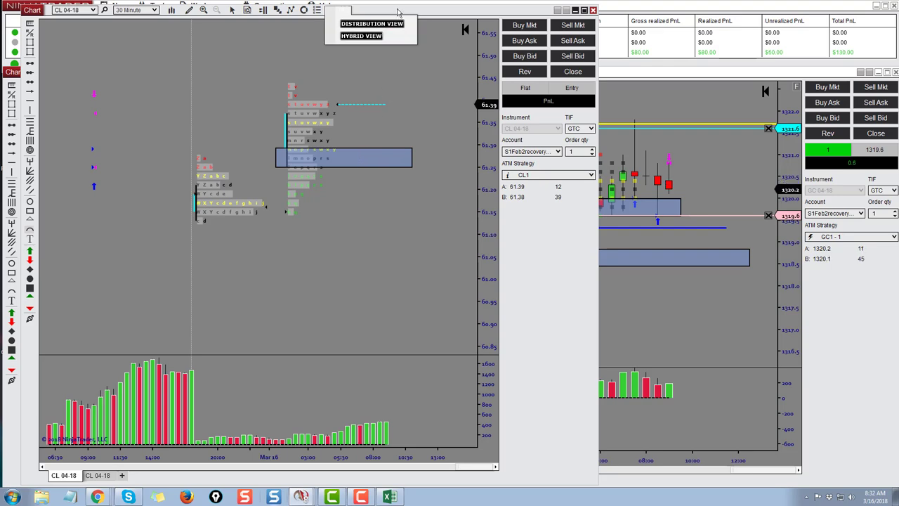
pyautogui.moveTo(405, 12); pyautogui.dragTo(898, 14)
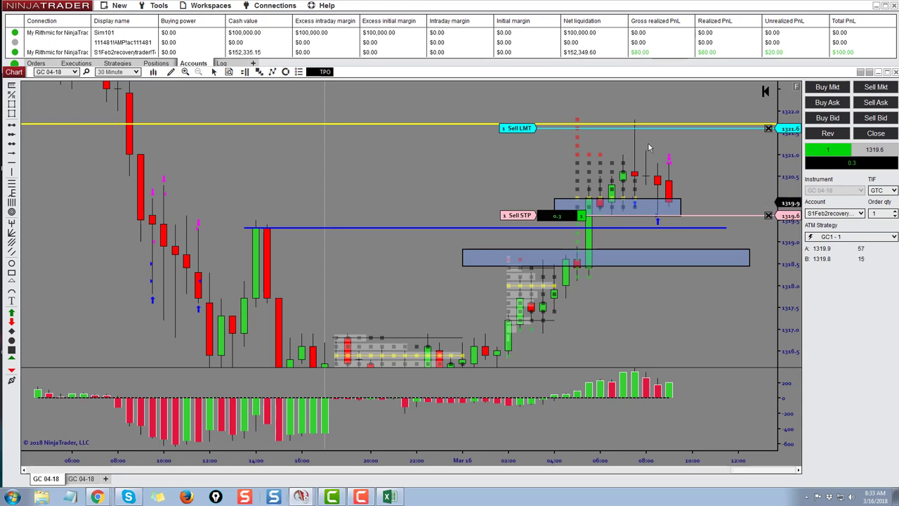
# Pan and compress the GC 04-18 time axis to show several days from Mar 14.
pyautogui.scroll(-1, 706, 171)
pyautogui.moveTo(705, 170); pyautogui.dragTo(501, 230)
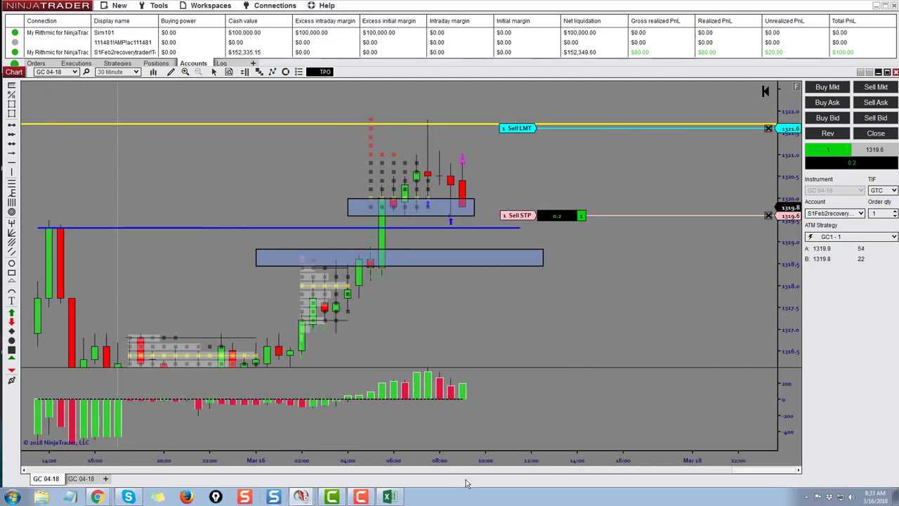
pyautogui.moveTo(465, 465); pyautogui.dragTo(587, 459)
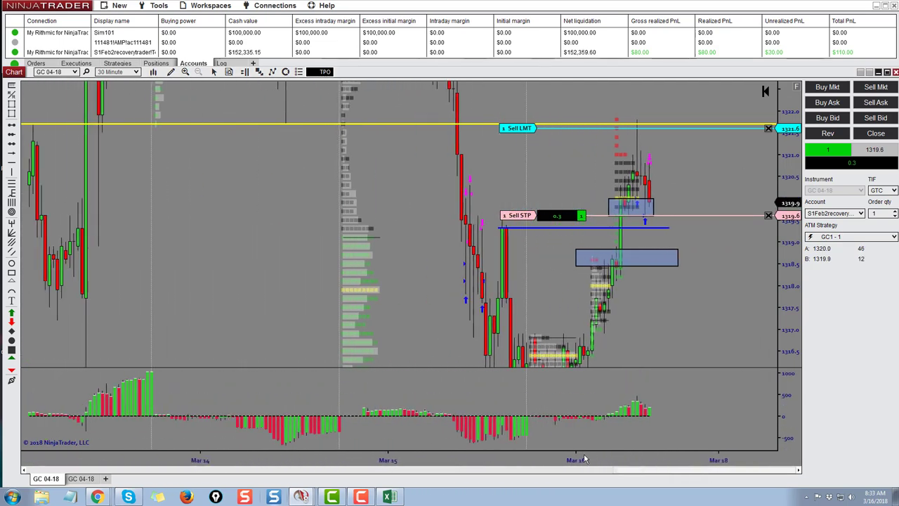